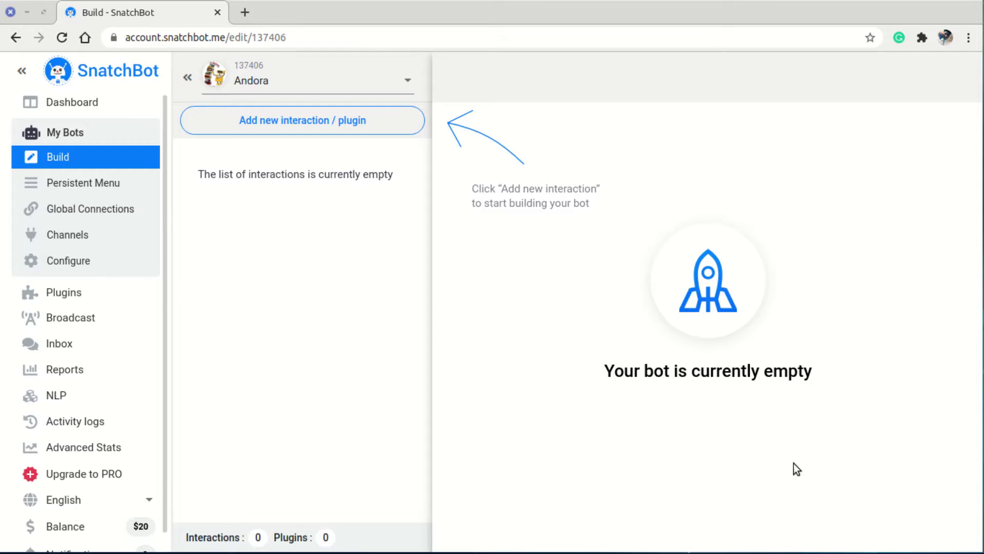
- Start adding a new interaction and review the available interaction types, from Bot Statement through Search interaction
click(277, 128)
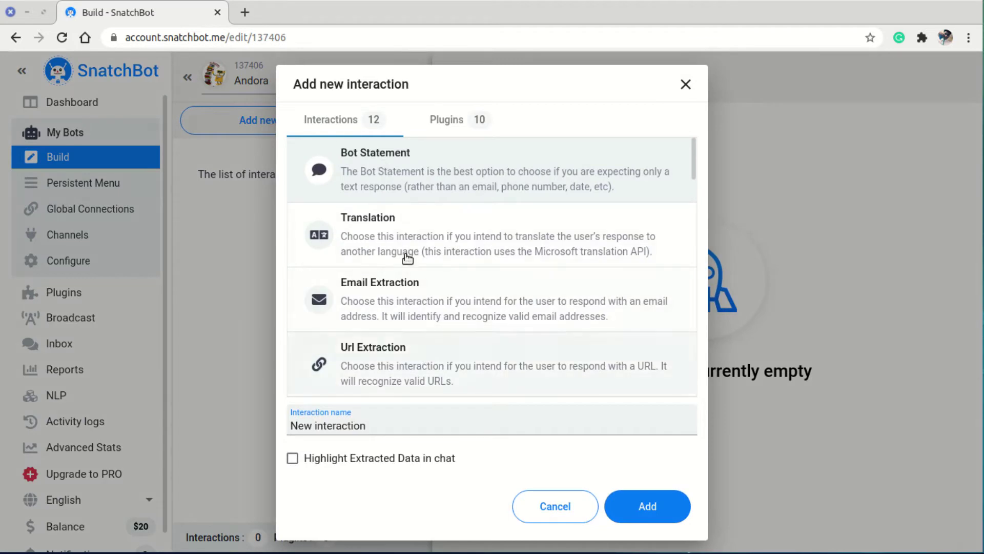
scroll(429, 352, down, 5)
scroll(429, 352, down, 3)
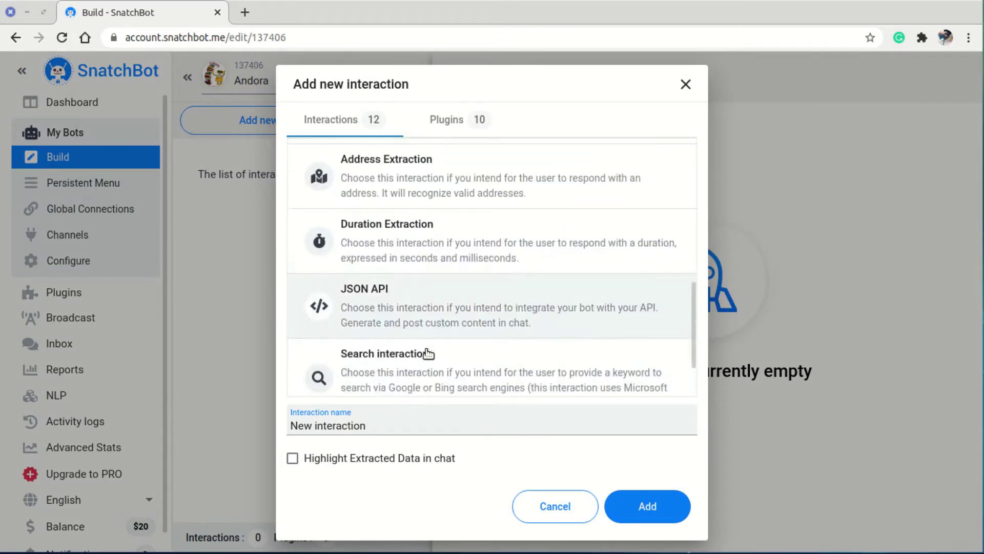
scroll(428, 353, up, 1)
scroll(428, 354, up, 5)
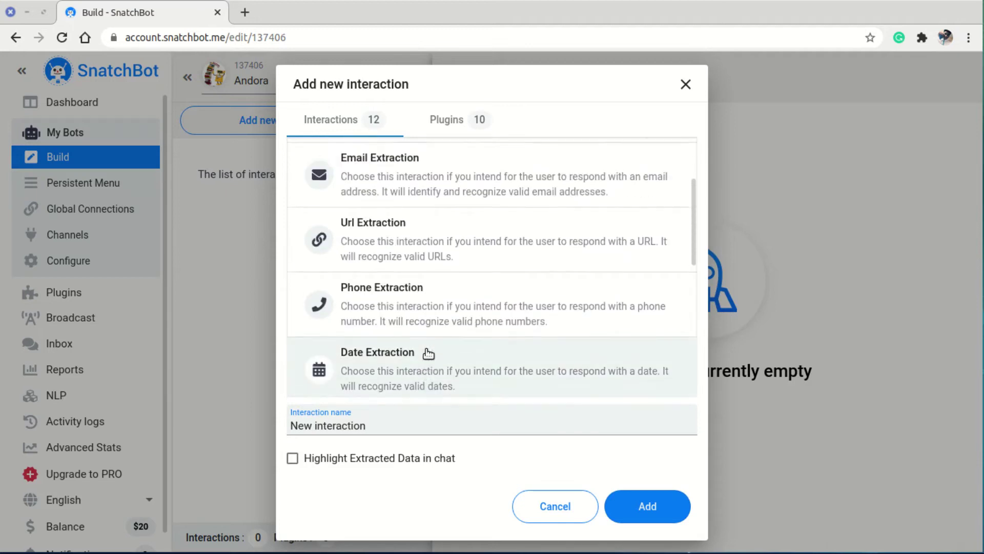
scroll(428, 353, up, 1)
scroll(429, 353, up, 1)
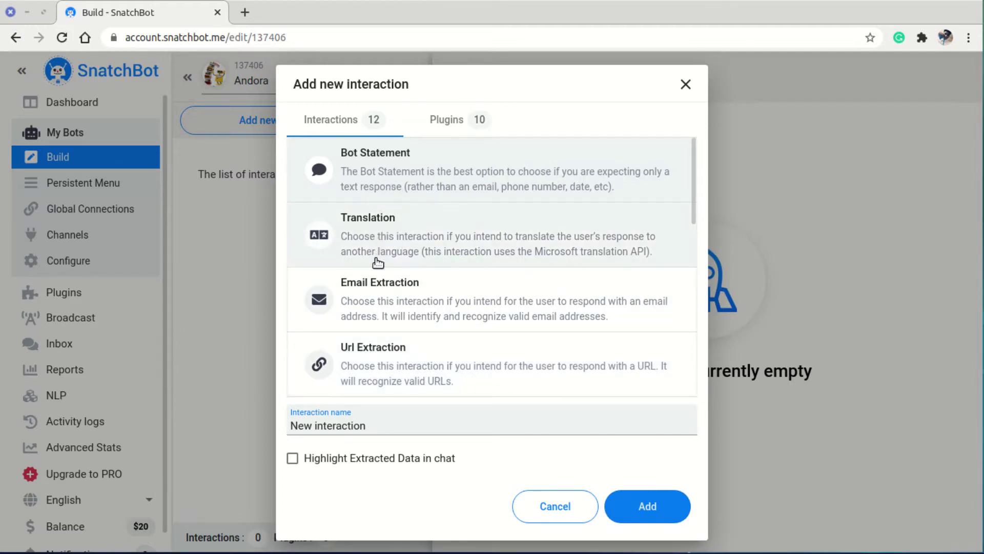
scroll(378, 349, down, 4)
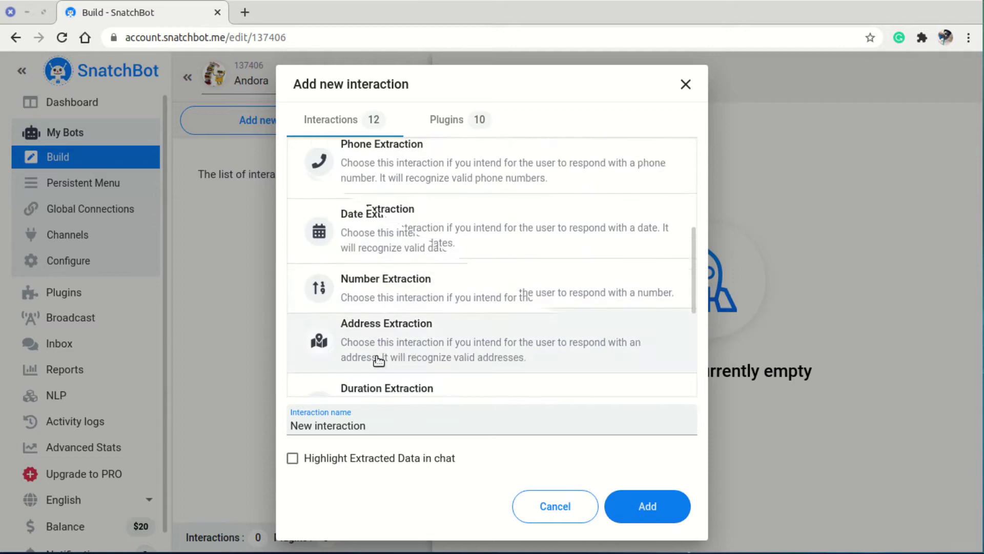
scroll(378, 359, down, 2)
scroll(378, 358, up, 4)
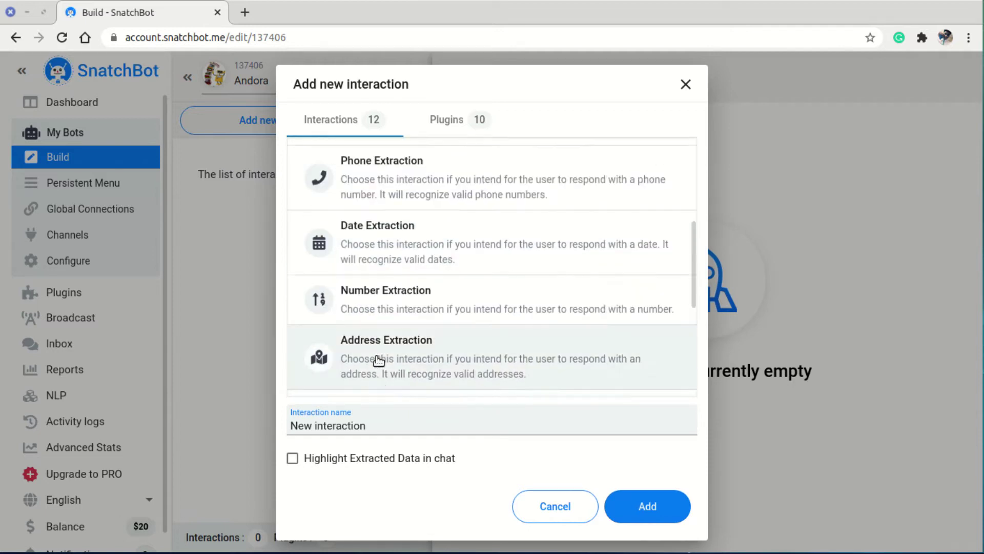
scroll(378, 358, up, 3)
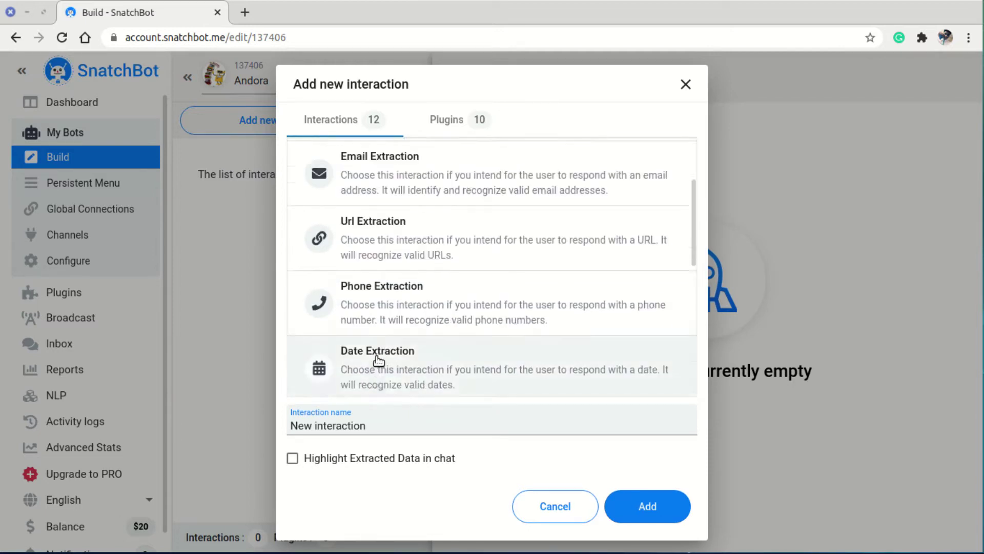
scroll(378, 358, up, 2)
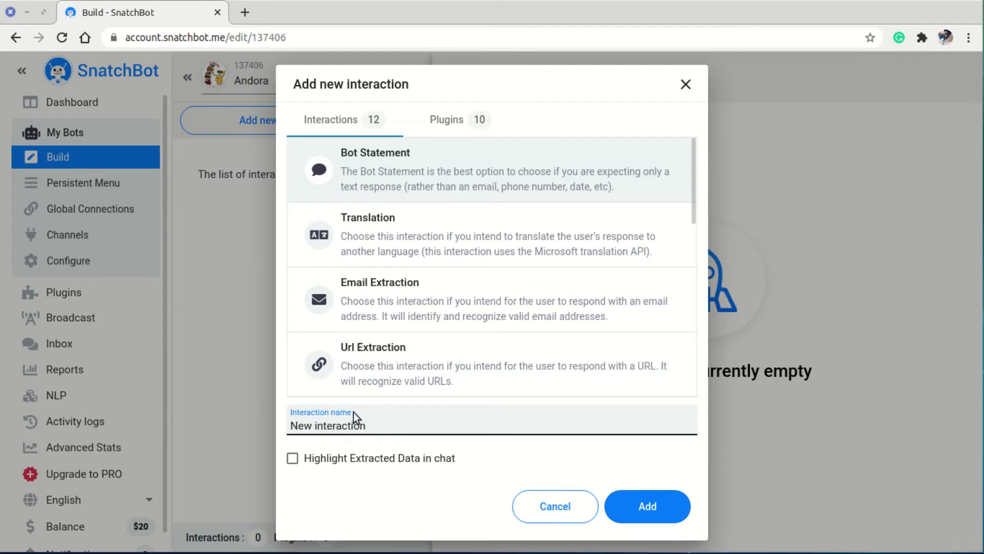
- Name the new Bot Statement interaction "Introduction" and add it to the bot
click(368, 426)
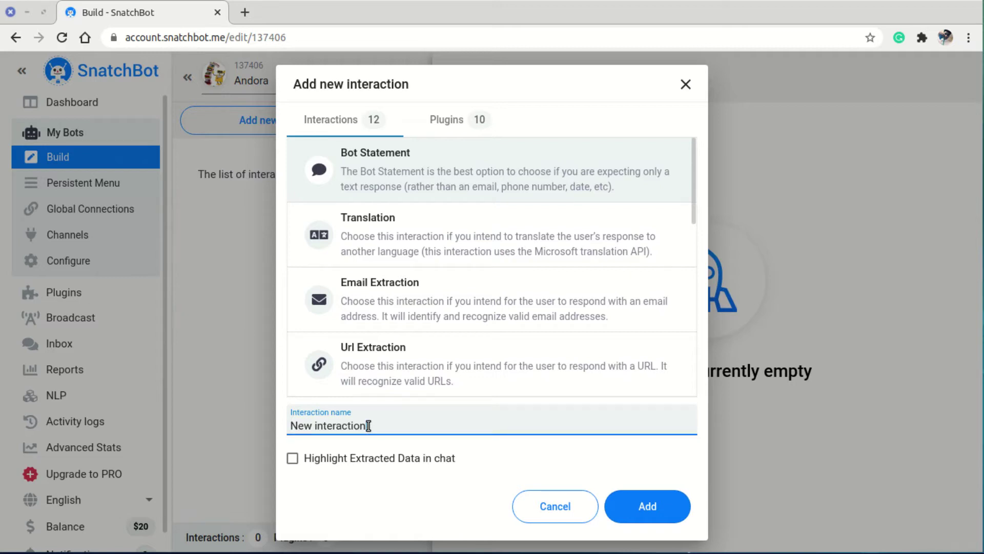
key(BackSpace)
key(BackSpace)
key(BackSpace)
key(BackSpace)
key(BackSpace)
key(BackSpace)
key(BackSpace)
key(BackSpace)
key(BackSpace)
key(BackSpace)
key(BackSpace)
key(BackSpace)
key(BackSpace)
key(BackSpace)
key(BackSpace)
text(Introduction)
click(648, 506)
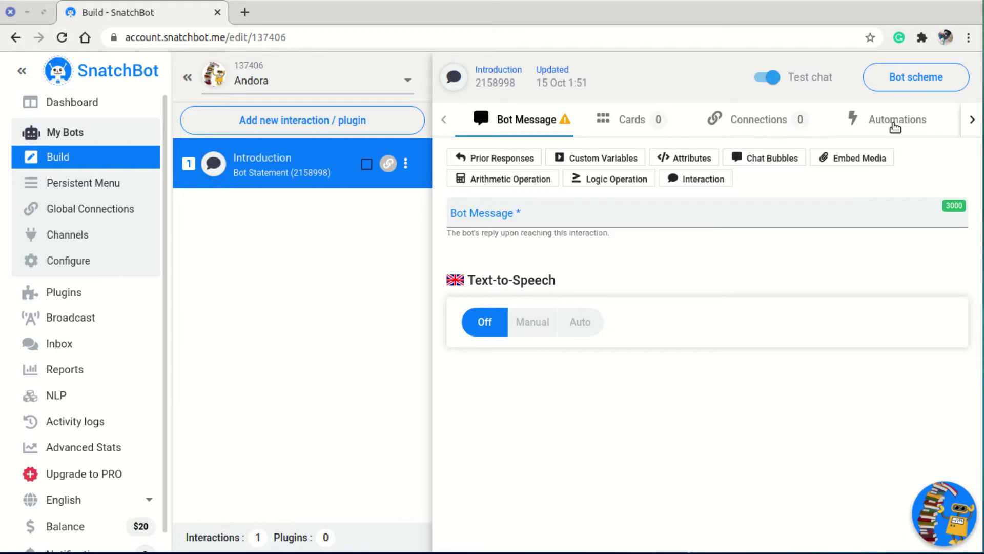
- Examine the Introduction interaction's setting sections, the bot message hint, its options and the account's main navigation entries
click(970, 126)
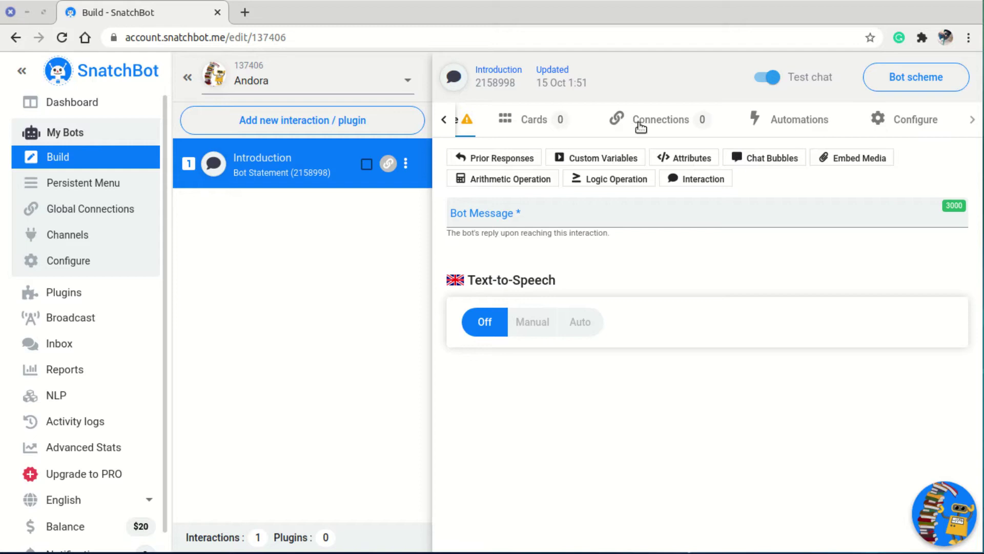
click(442, 121)
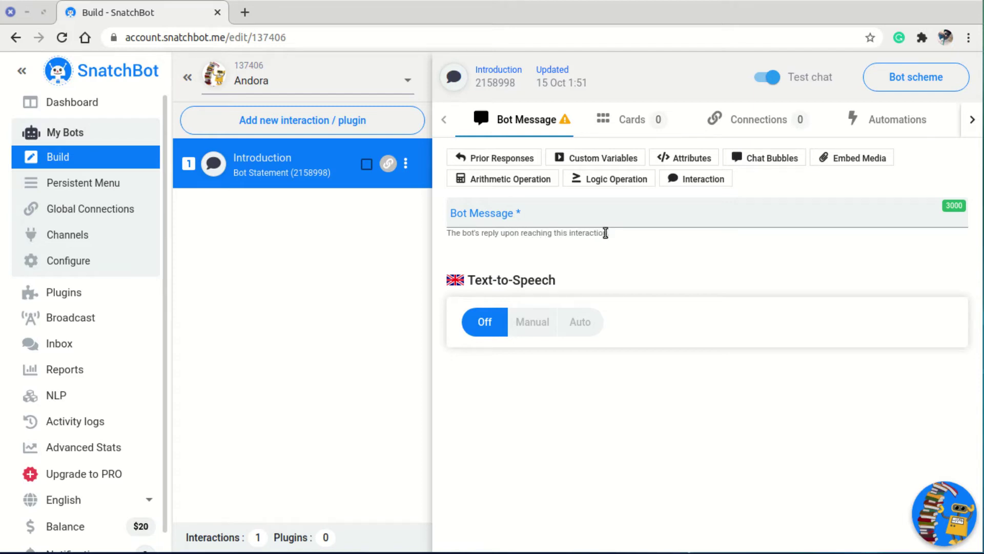
drag(610, 232, 448, 236)
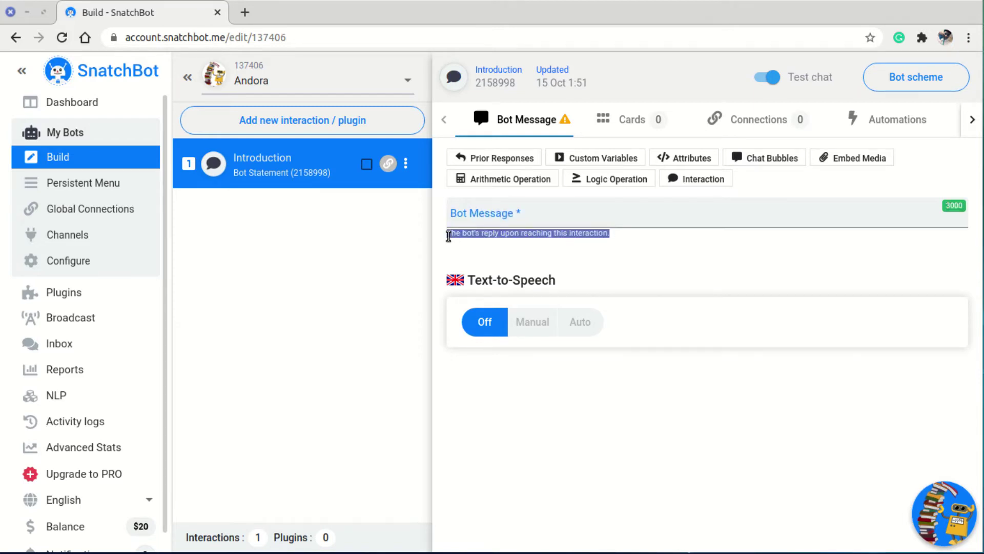
click(578, 246)
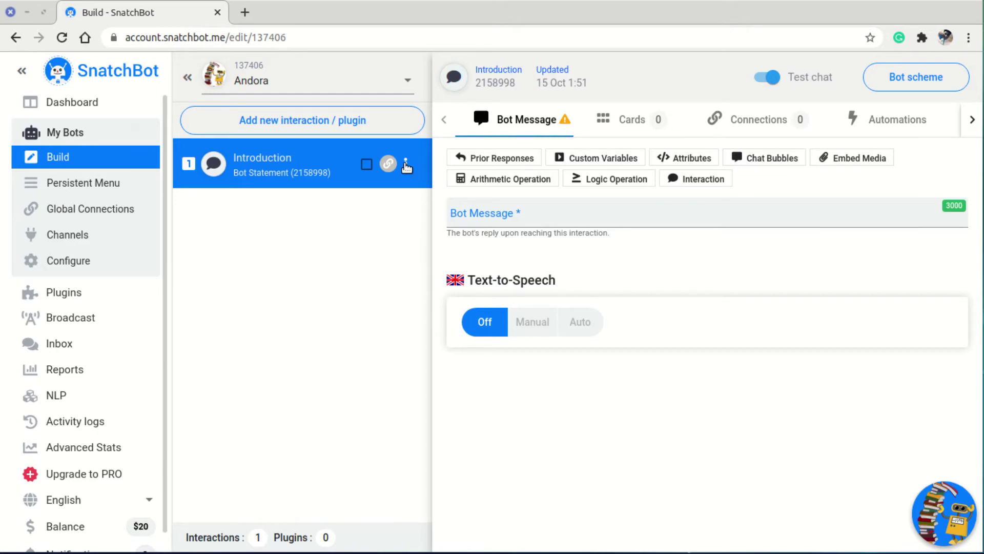
click(406, 164)
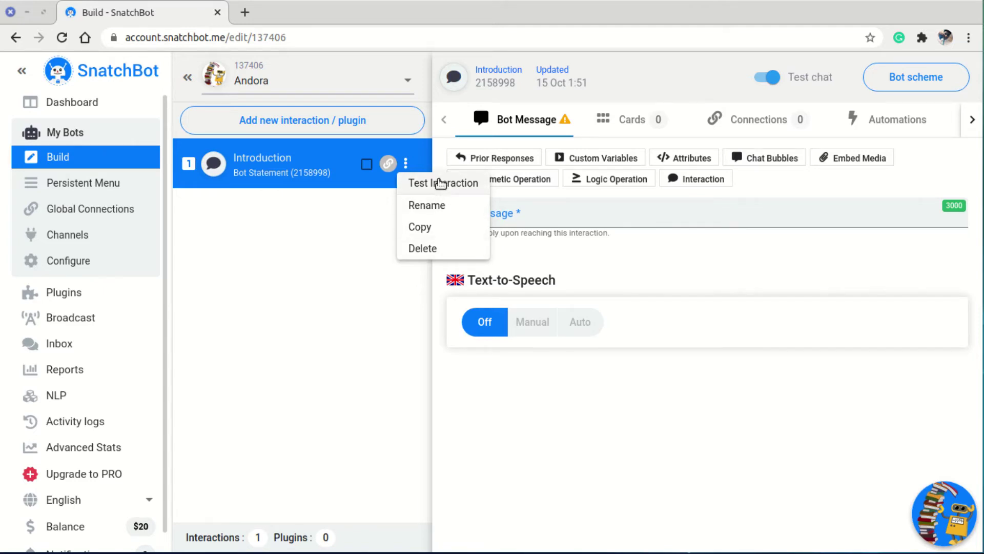
click(353, 263)
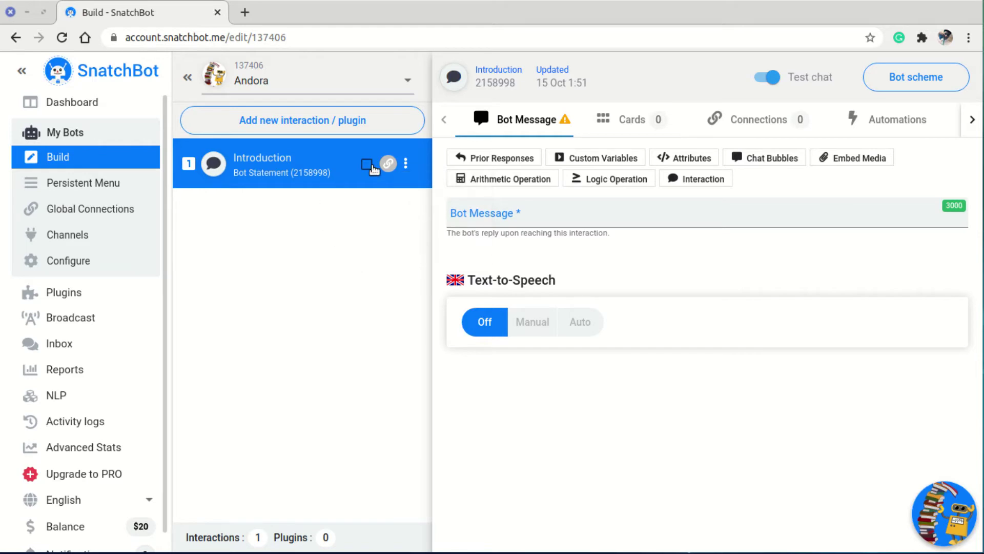
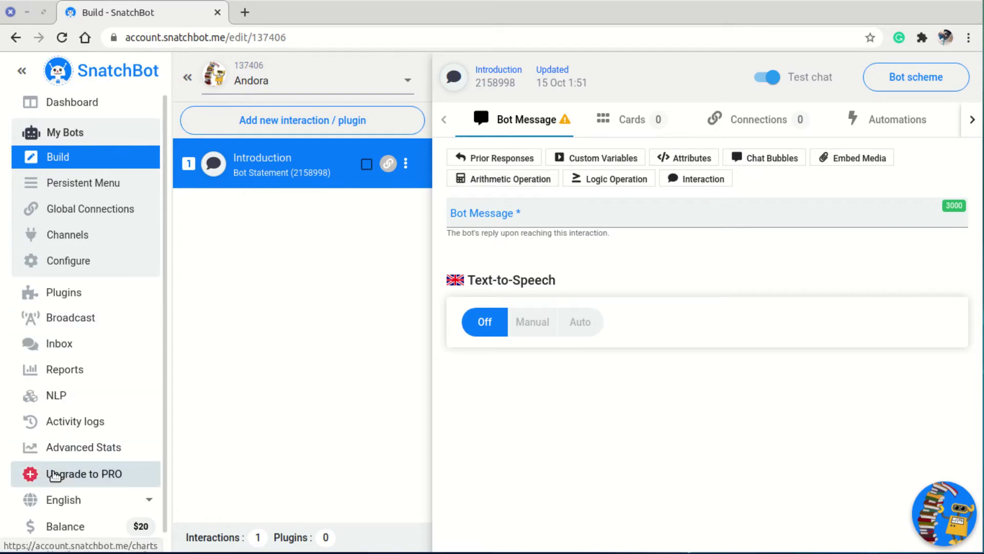
scroll(51, 474, down, 3)
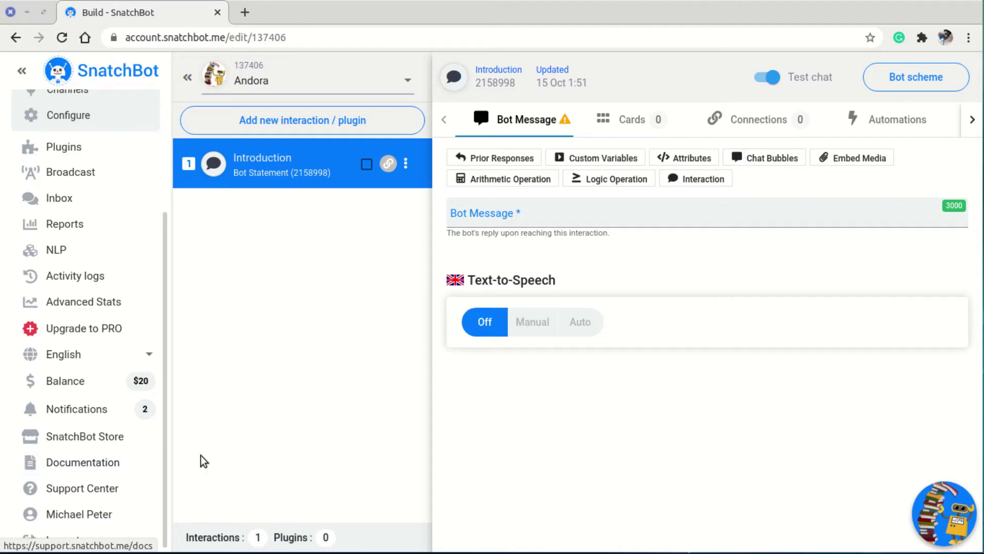
scroll(75, 358, up, 3)
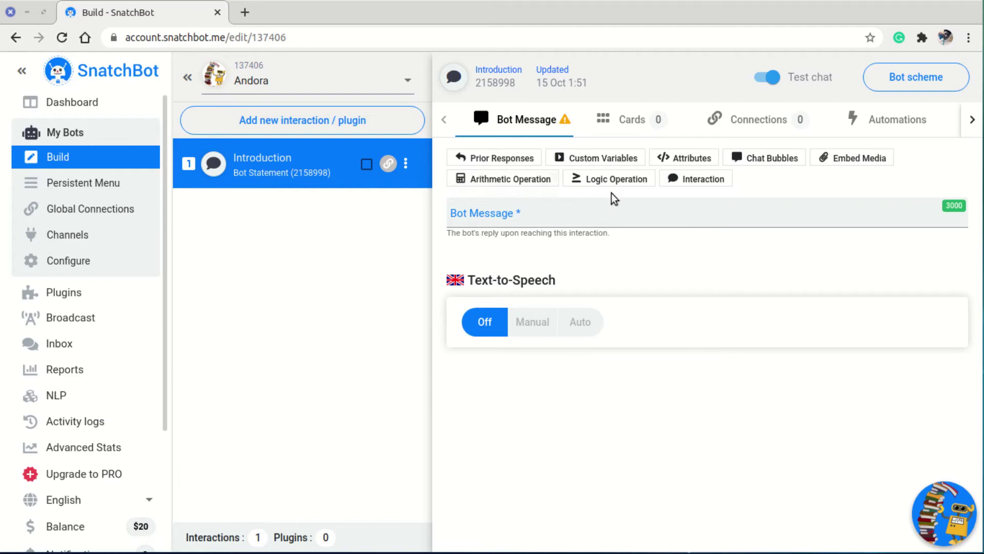
click(693, 183)
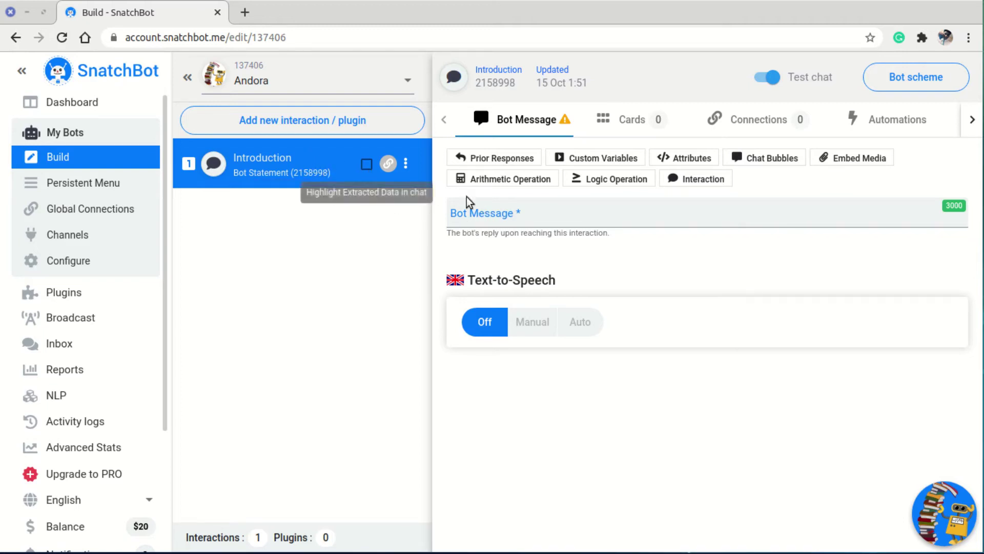
- Enter the bot message "Hello there, welcome to Andora Library. I am Andora, it is nice to meet you." and, on a new line, "What is your name?"
click(511, 223)
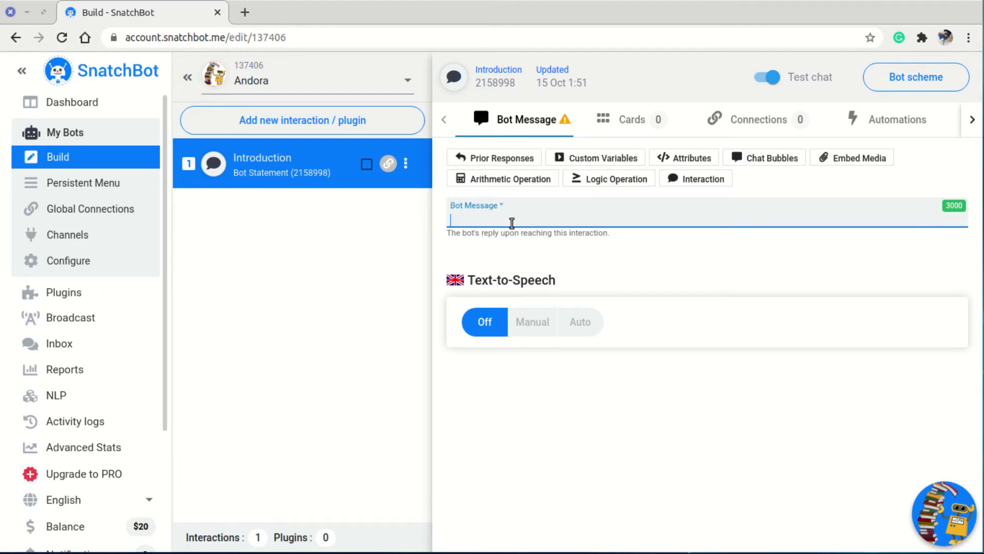
text(He)
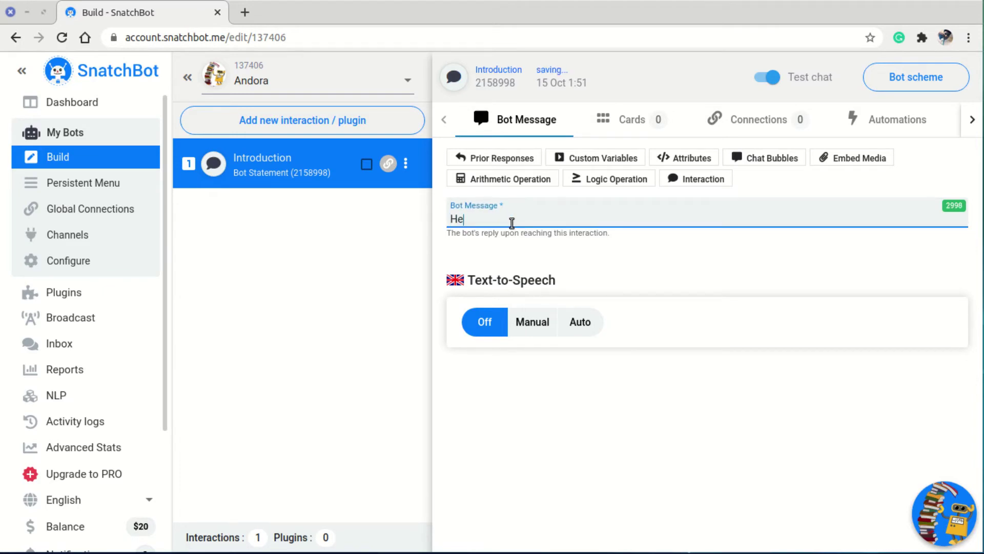
text(llo there, welcome )
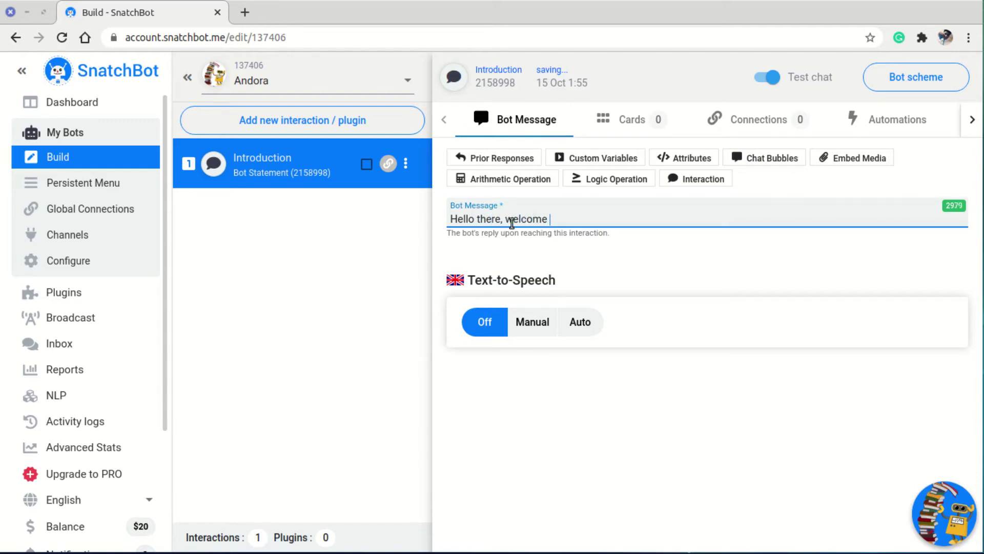
text(to Andora Library)
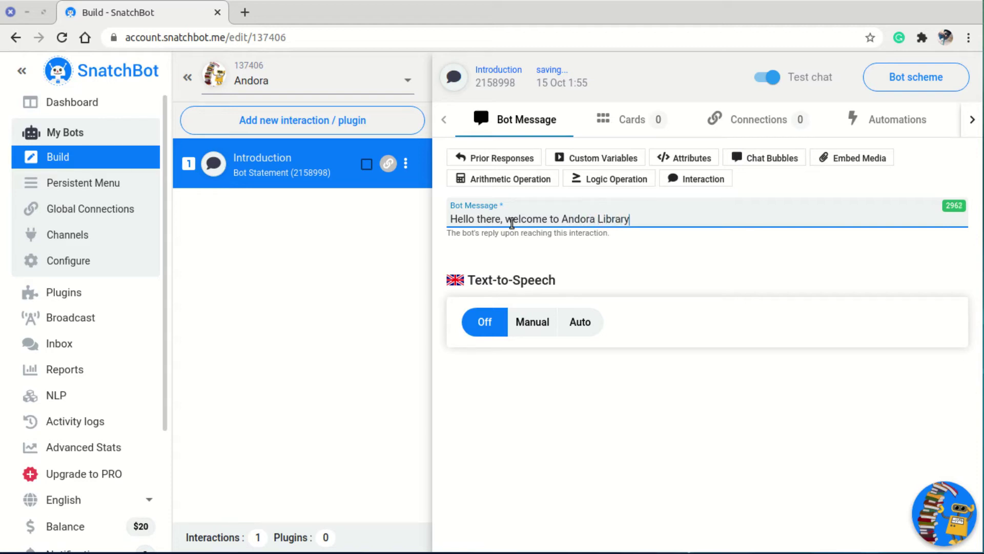
text(. I am Andora, it is nice to m)
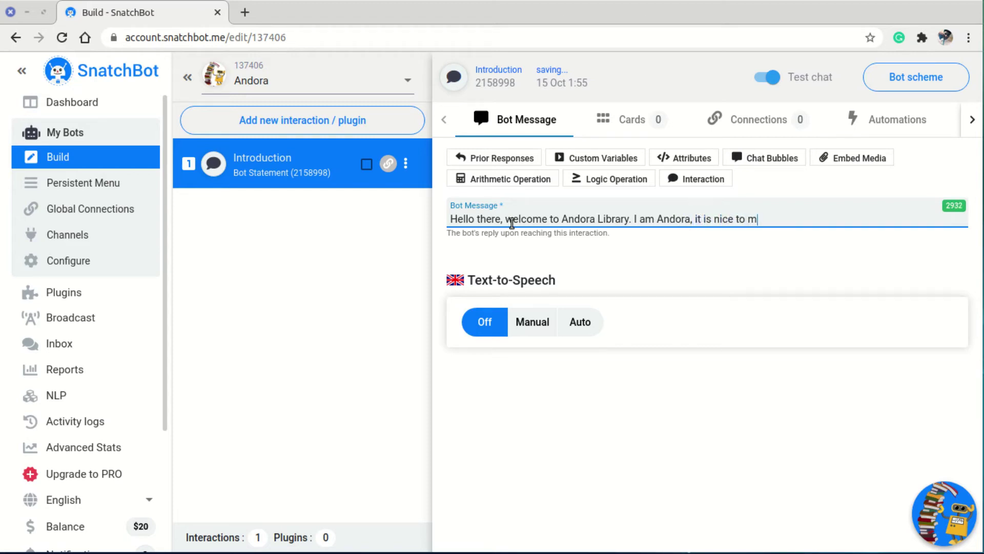
text(eet you.)
key(Return)
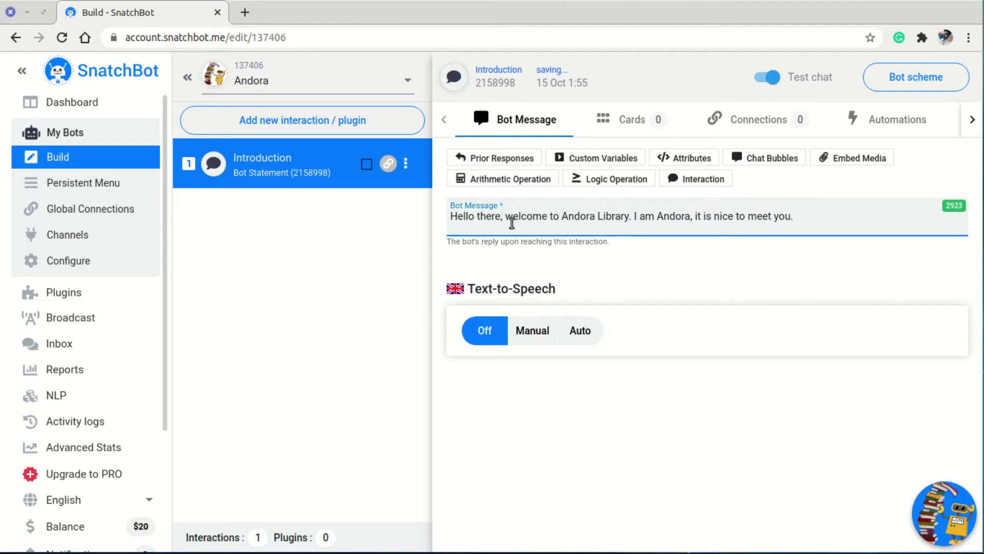
text(What is your name?)
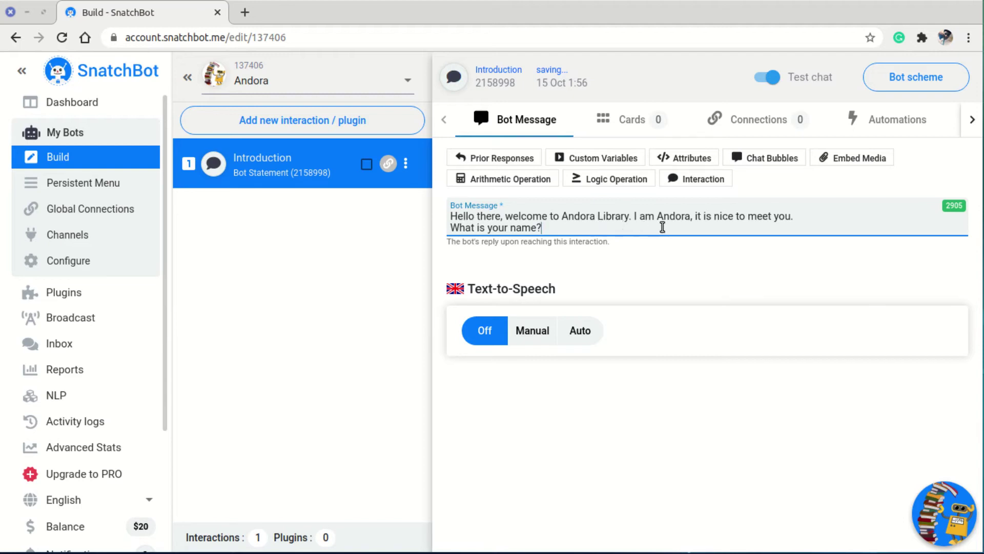
click(626, 258)
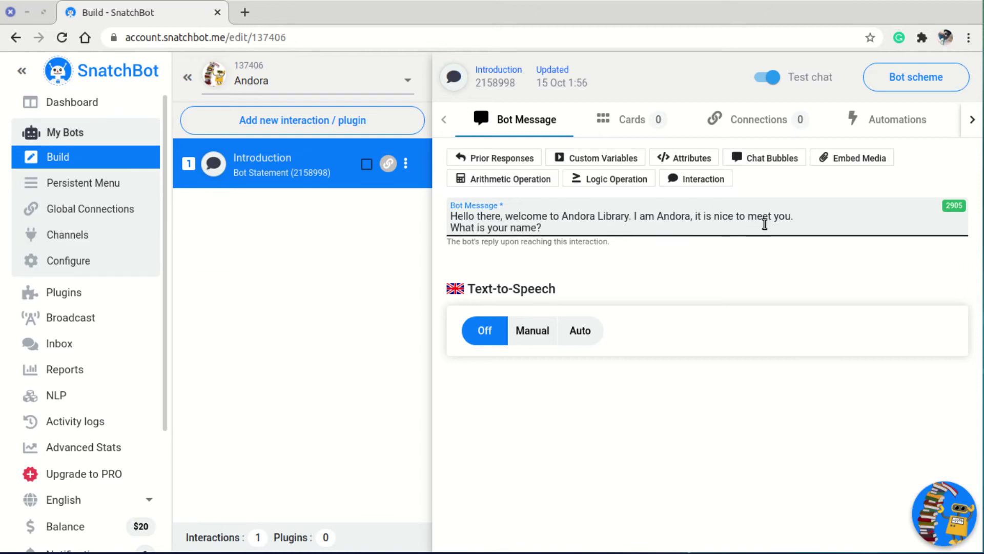
- Insert a Delayed Response chat bubble tag on its own line between the greeting and the name question
click(820, 219)
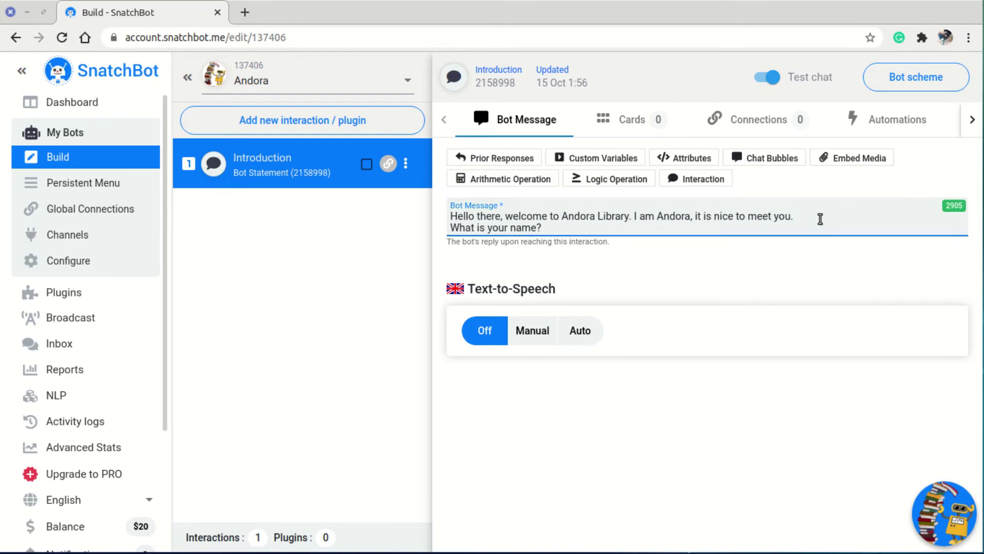
key(Return)
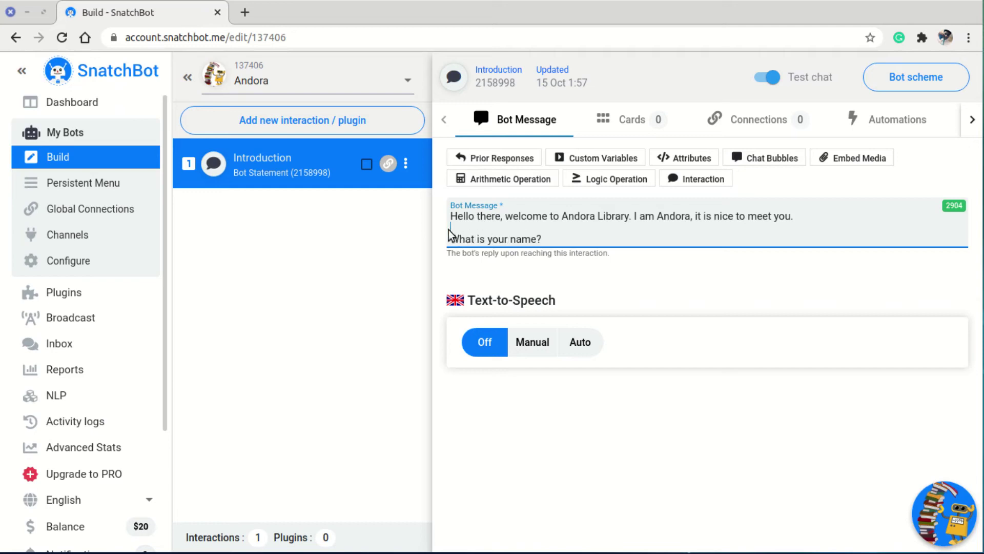
click(751, 165)
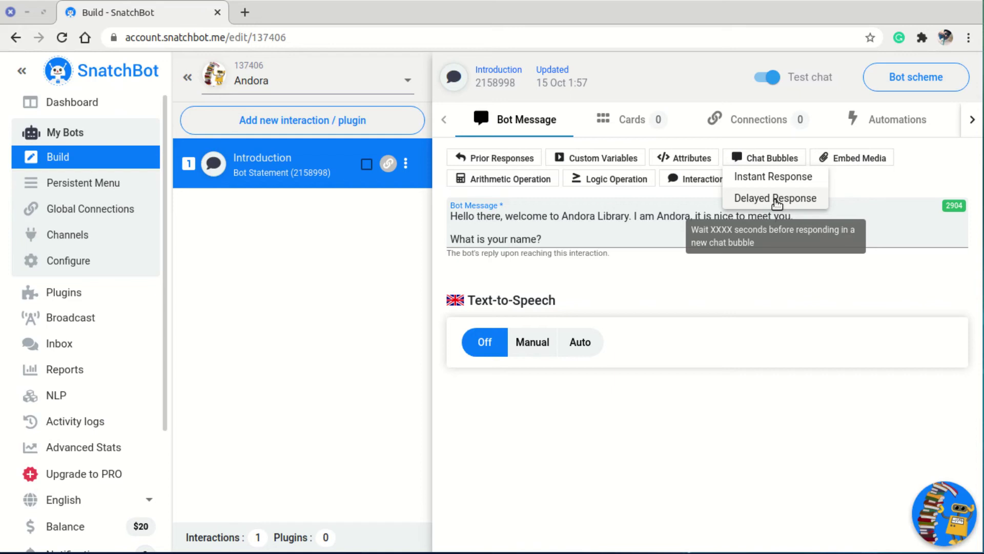
click(775, 200)
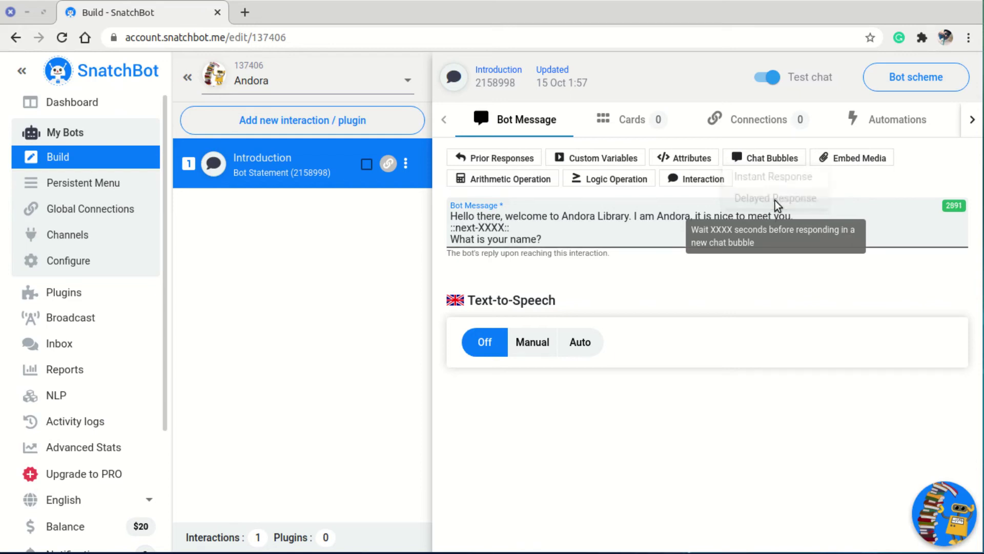
- Set the delayed response tag between the greeting and the name question to 3 seconds, making it "::next-3::"
drag(509, 227, 448, 227)
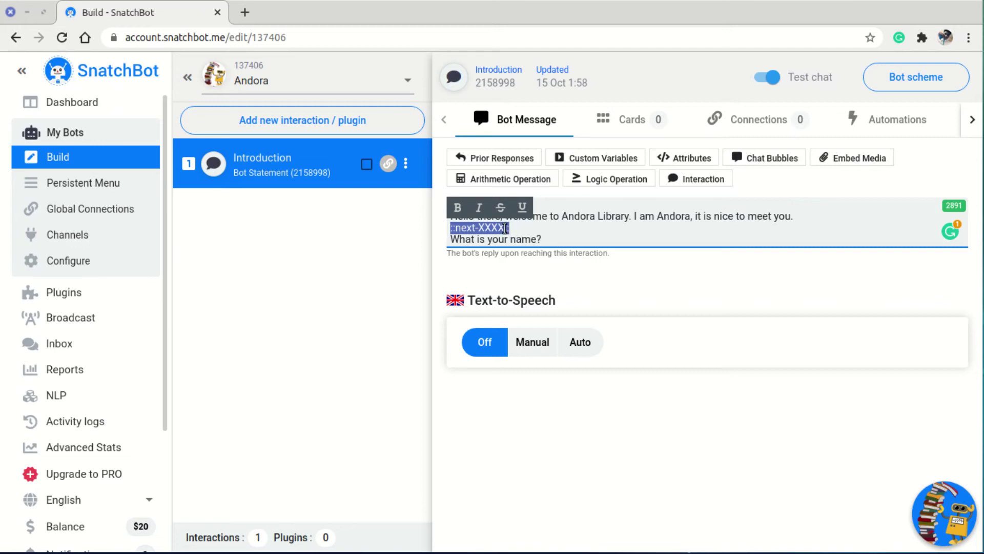
click(549, 239)
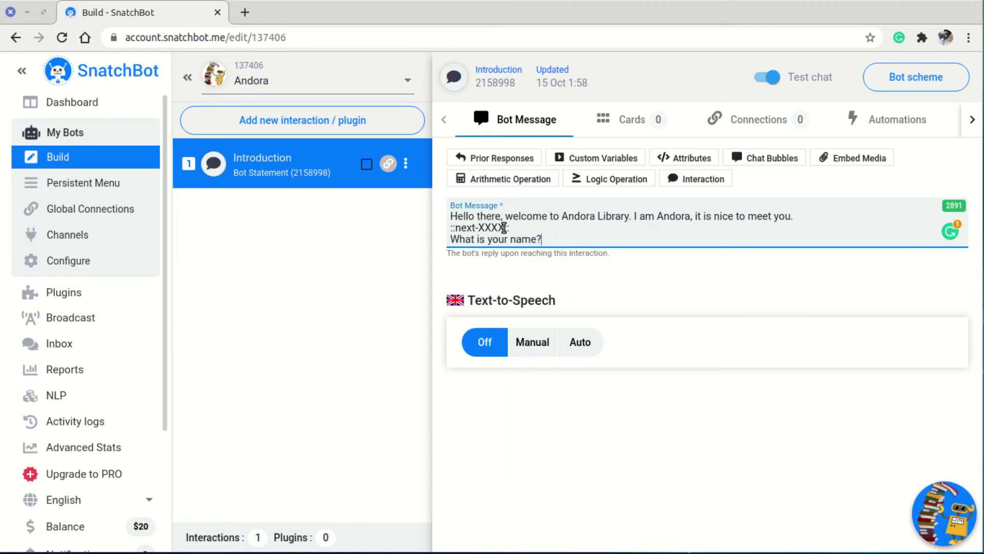
drag(504, 228, 482, 228)
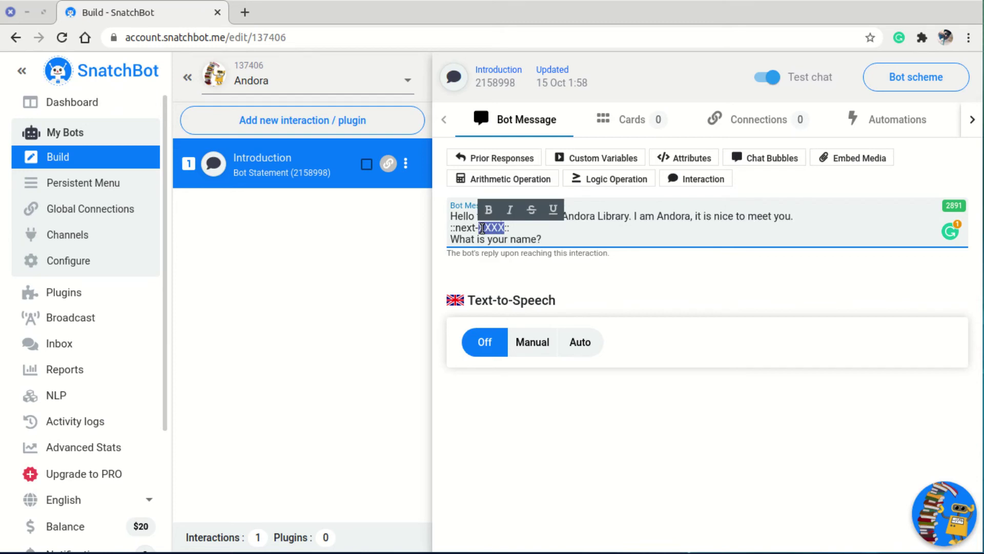
text(3)
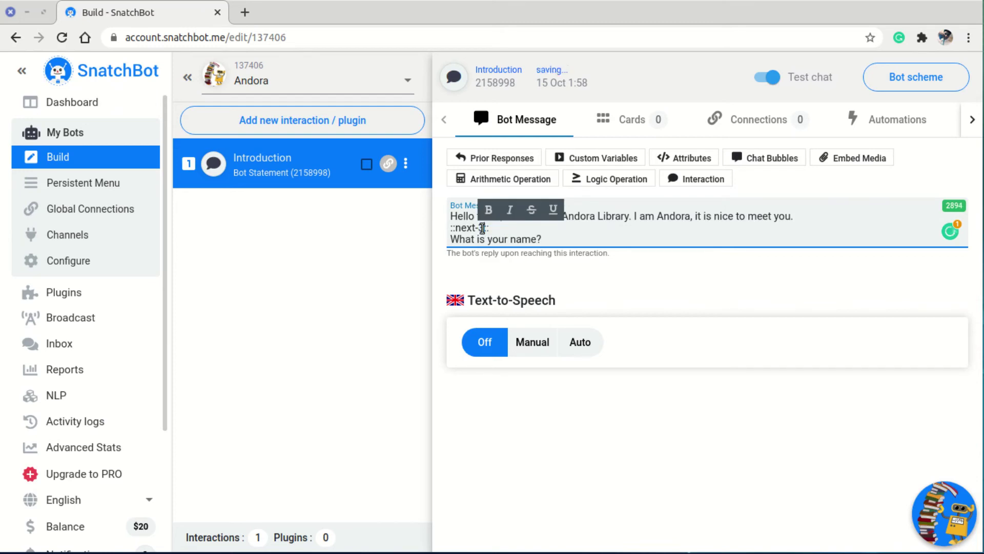
click(557, 243)
key(shift+Left)
click(557, 243)
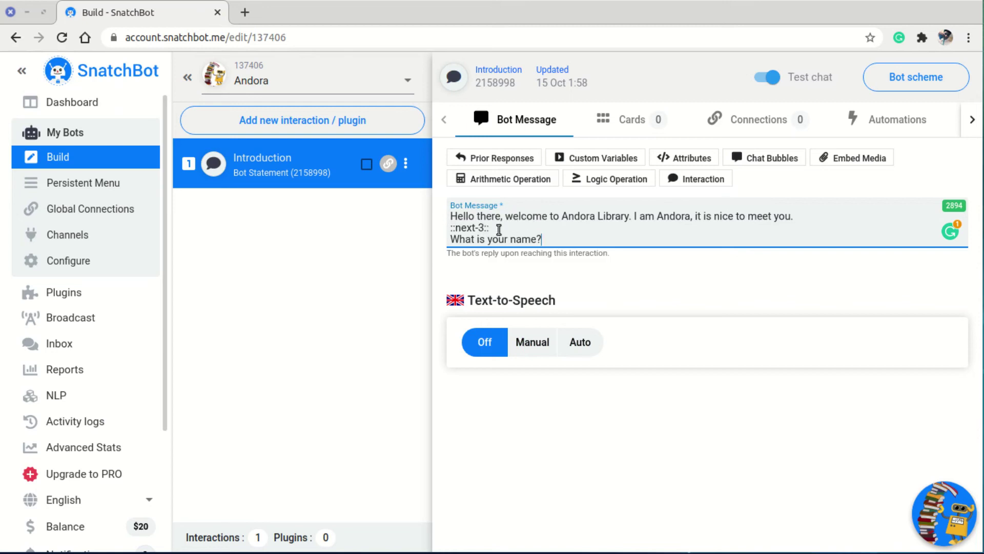
click(579, 262)
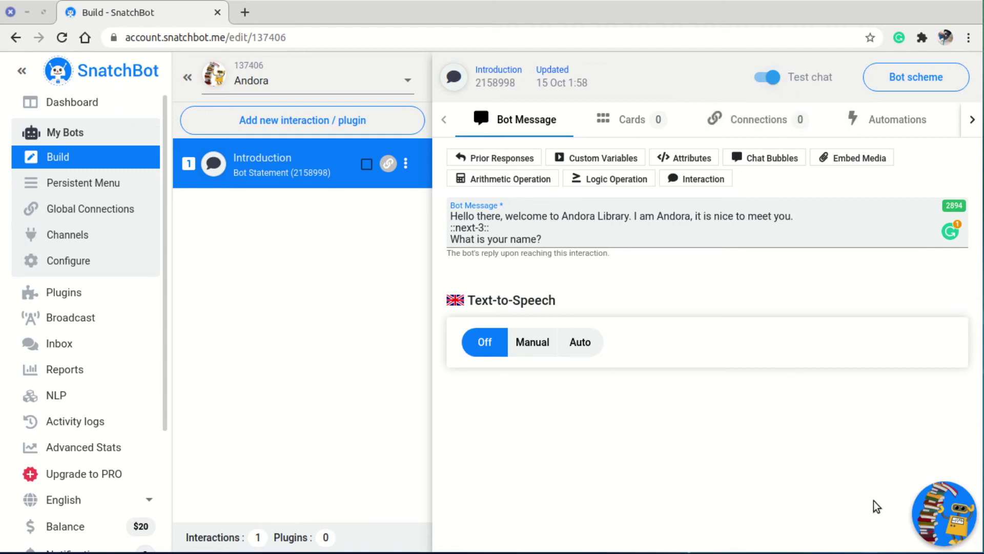
- Test the Andora bot: restart its test chat, answer the name question with a first name, and review the exchange
click(943, 519)
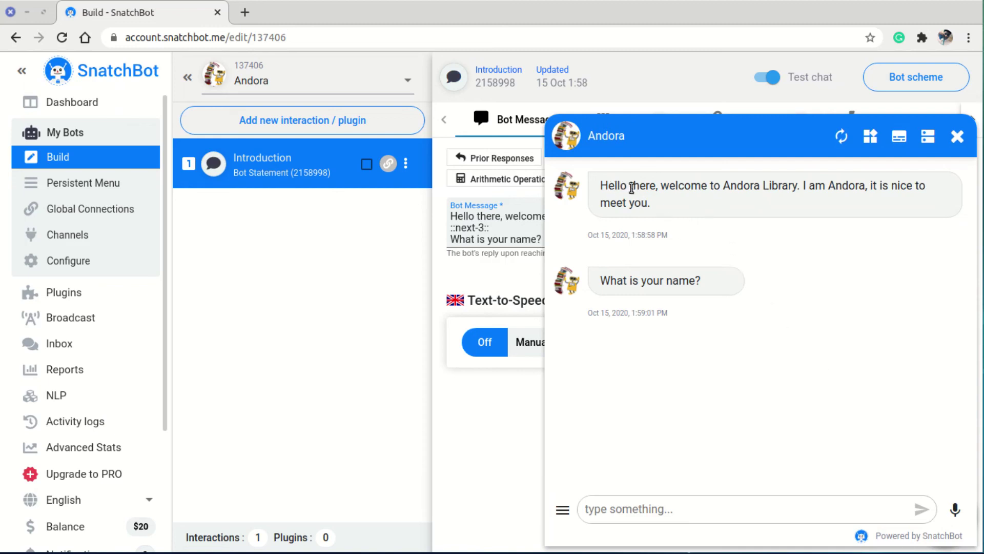
click(843, 139)
click(655, 504)
click(616, 481)
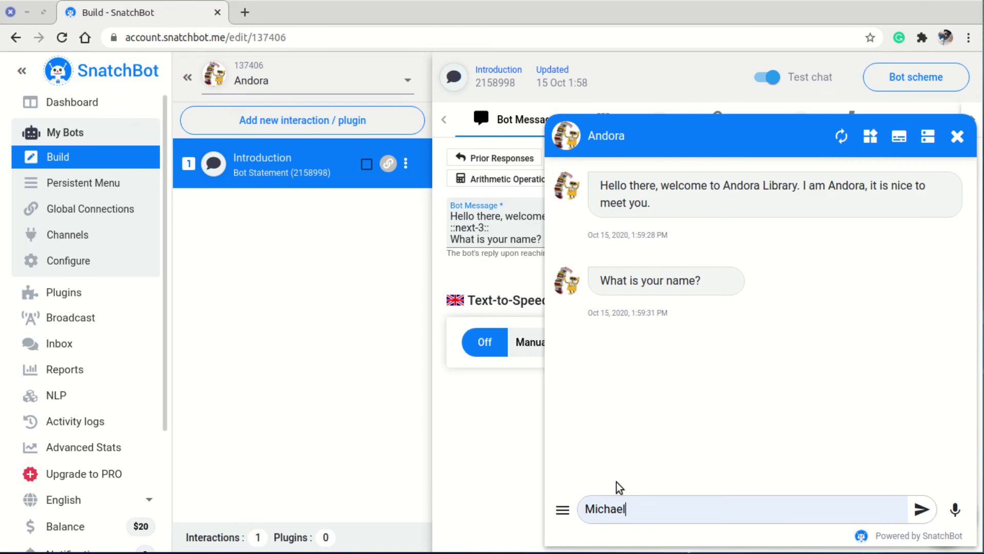
key(Return)
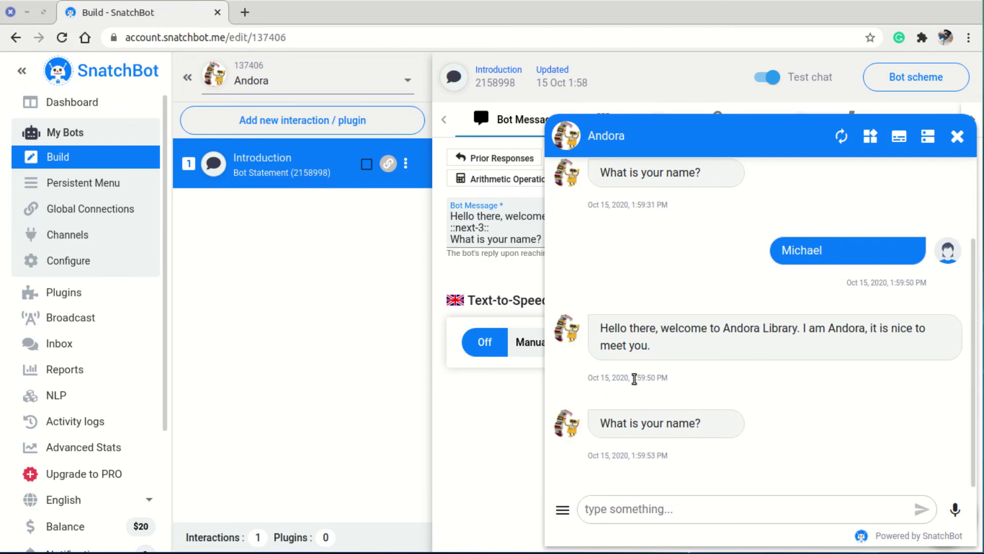
scroll(634, 379, up, 2)
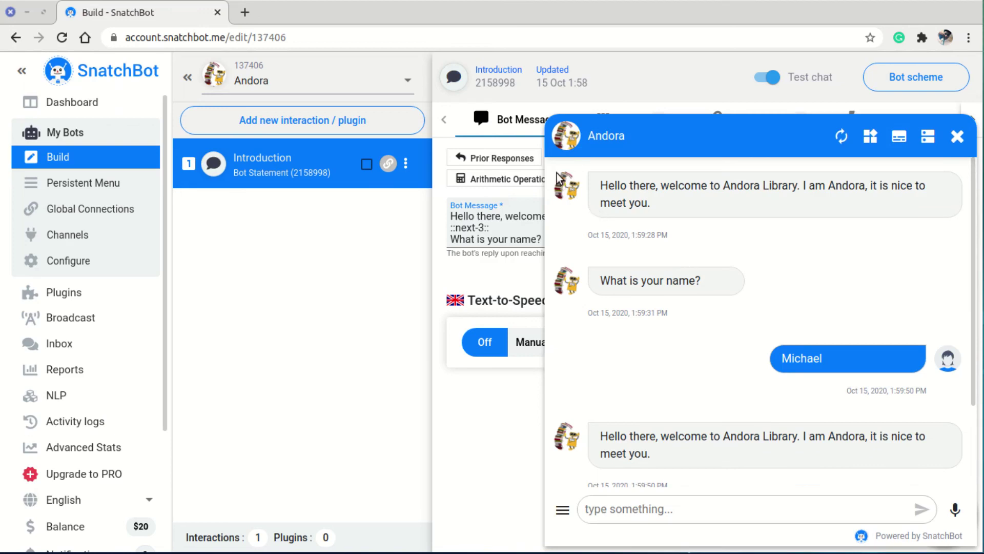
drag(550, 171, 958, 394)
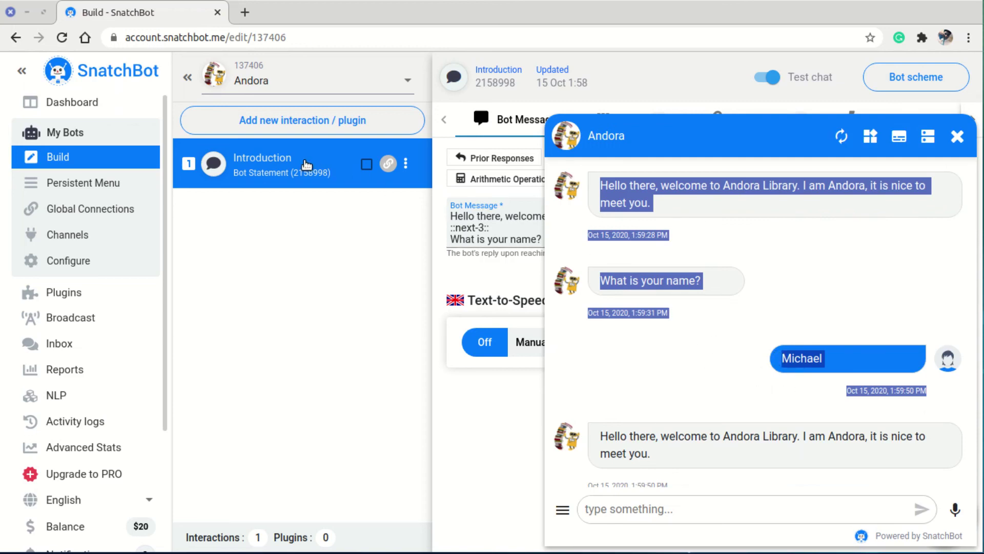
click(684, 334)
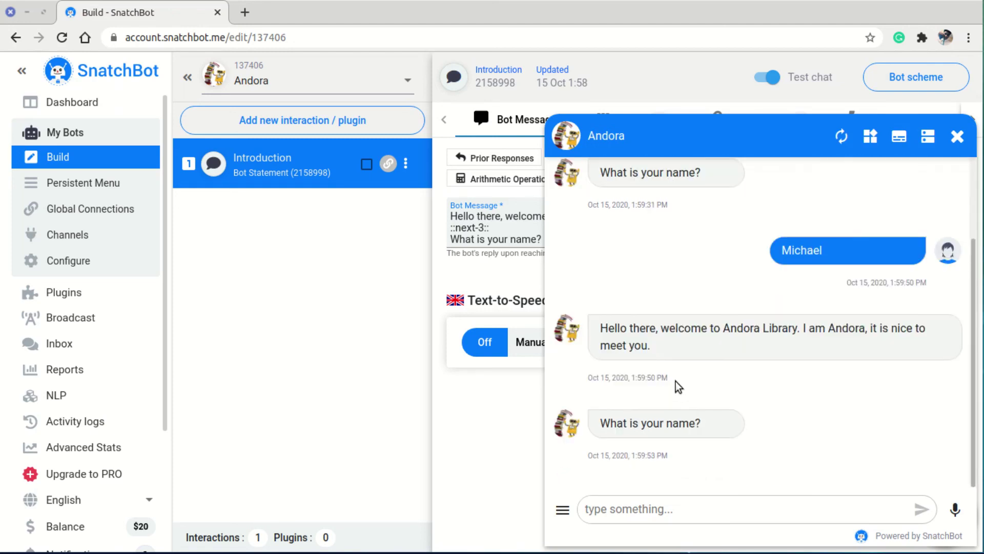
scroll(675, 381, up, 2)
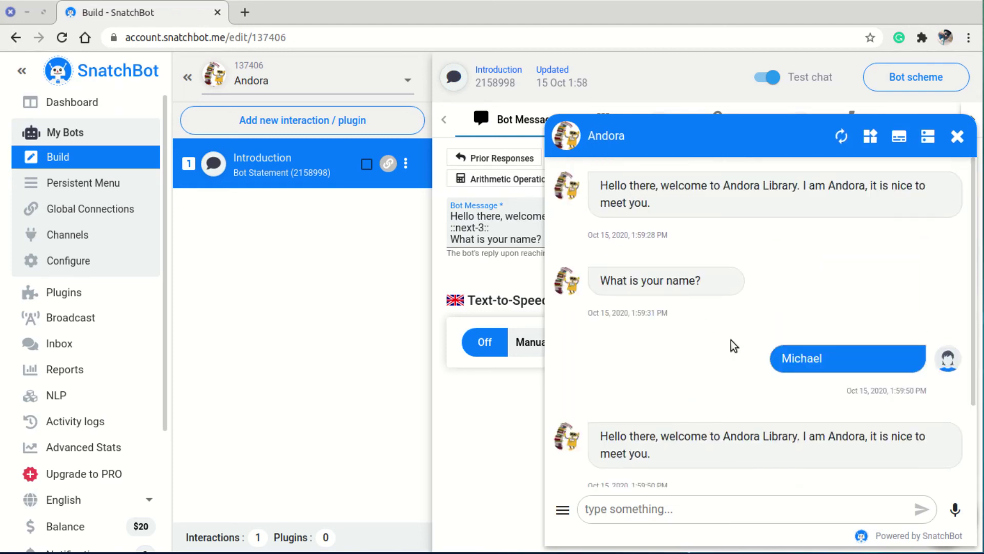